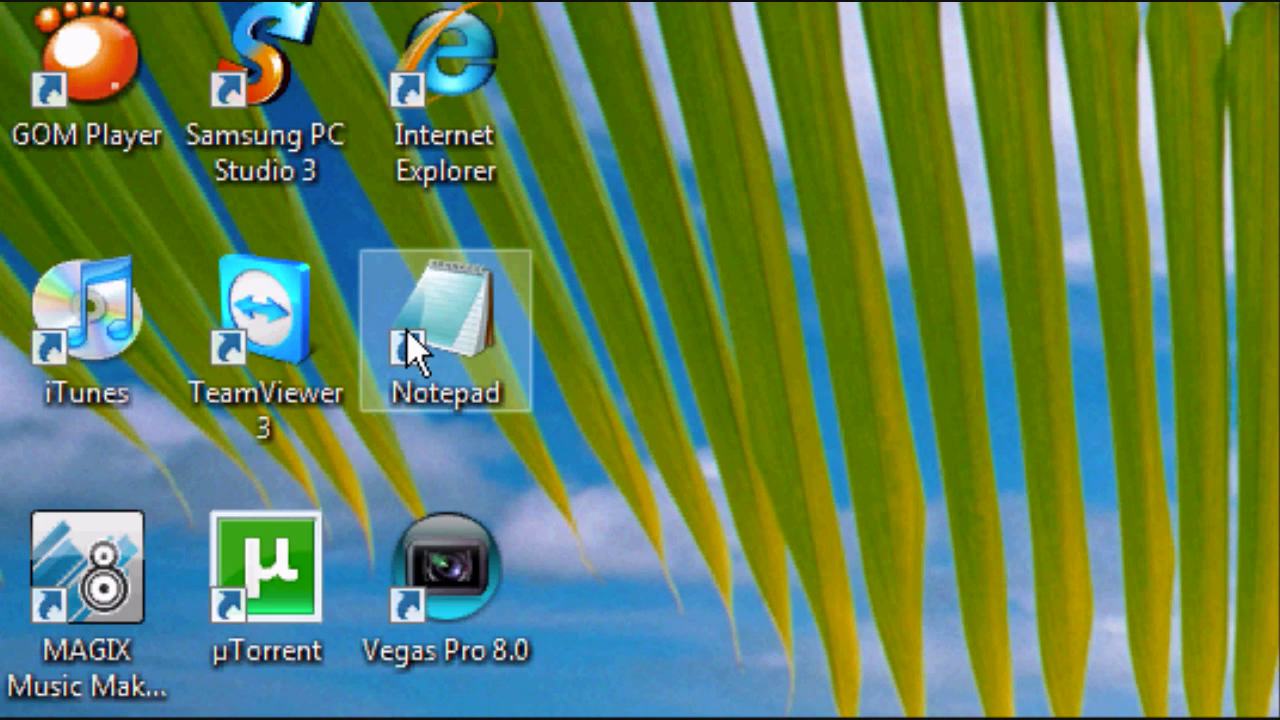
- Open Notepad maximized and write a basic HTML page titled 'This is my site!' with text 'This is my text!'
double_click(218, 345)
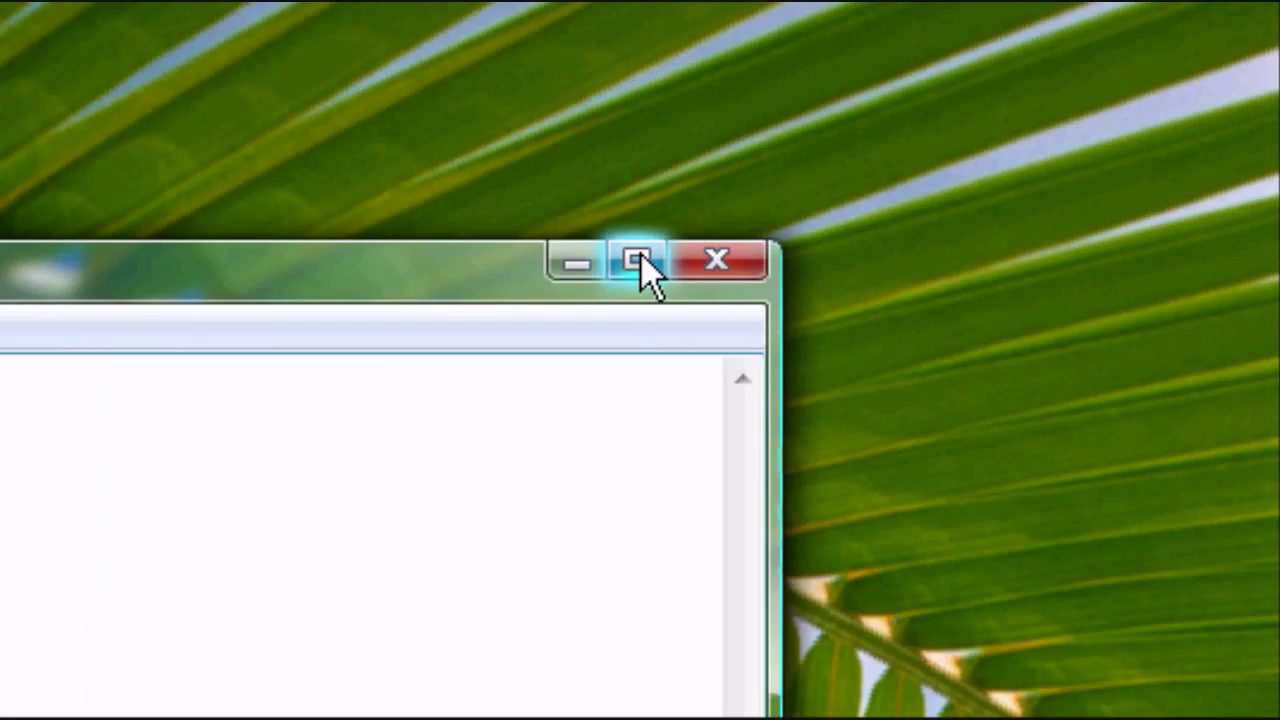
left_click(958, 260)
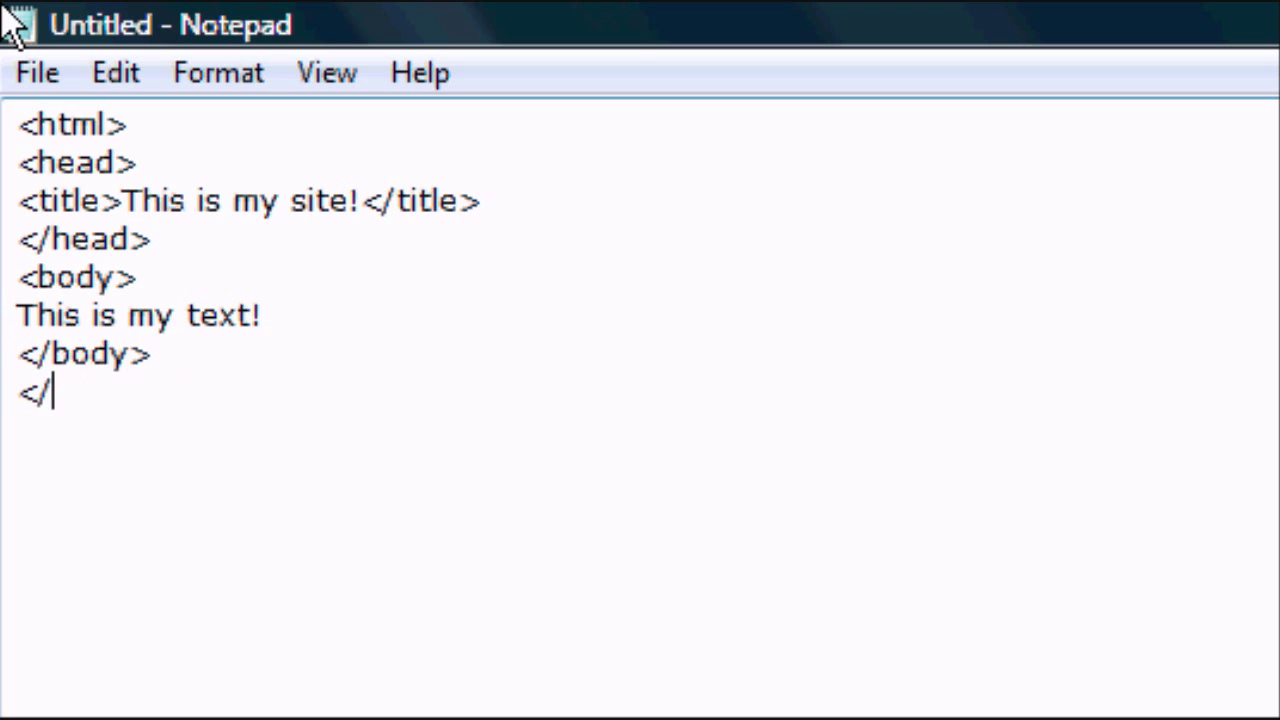
- Save the untitled Notepad page to the desktop as index.html
left_click(37, 73)
left_click(134, 285)
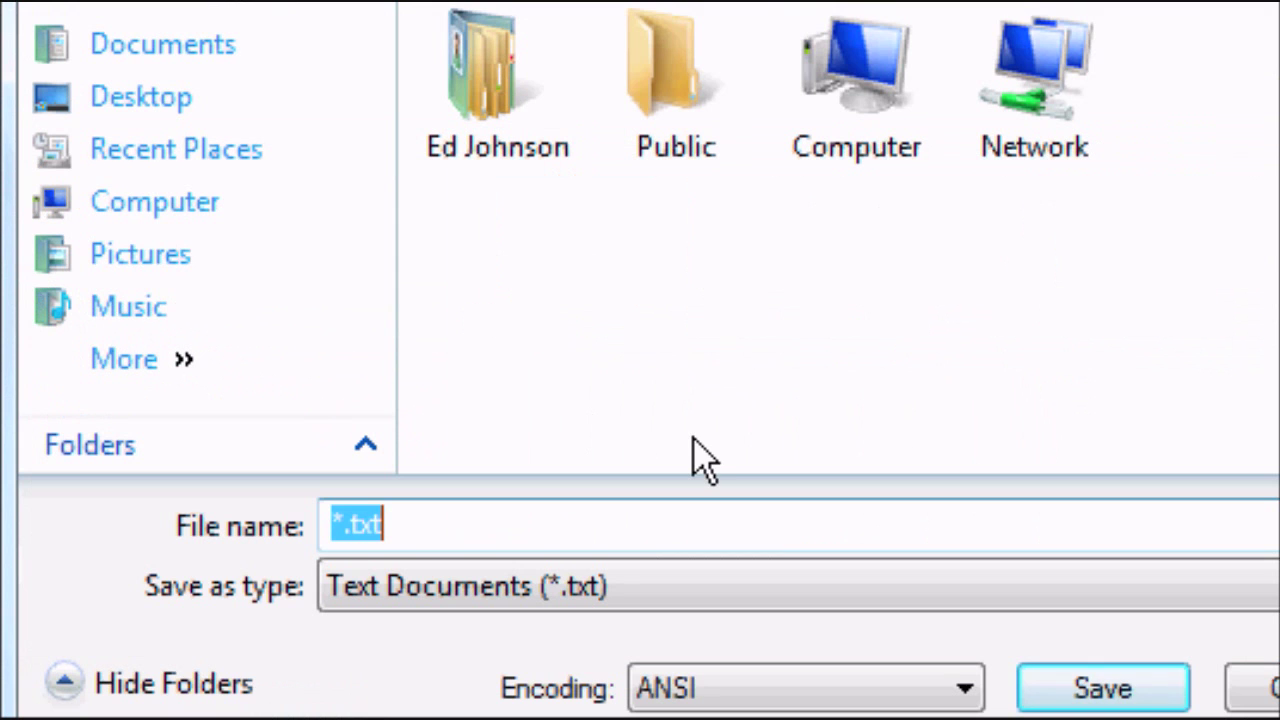
type("i")
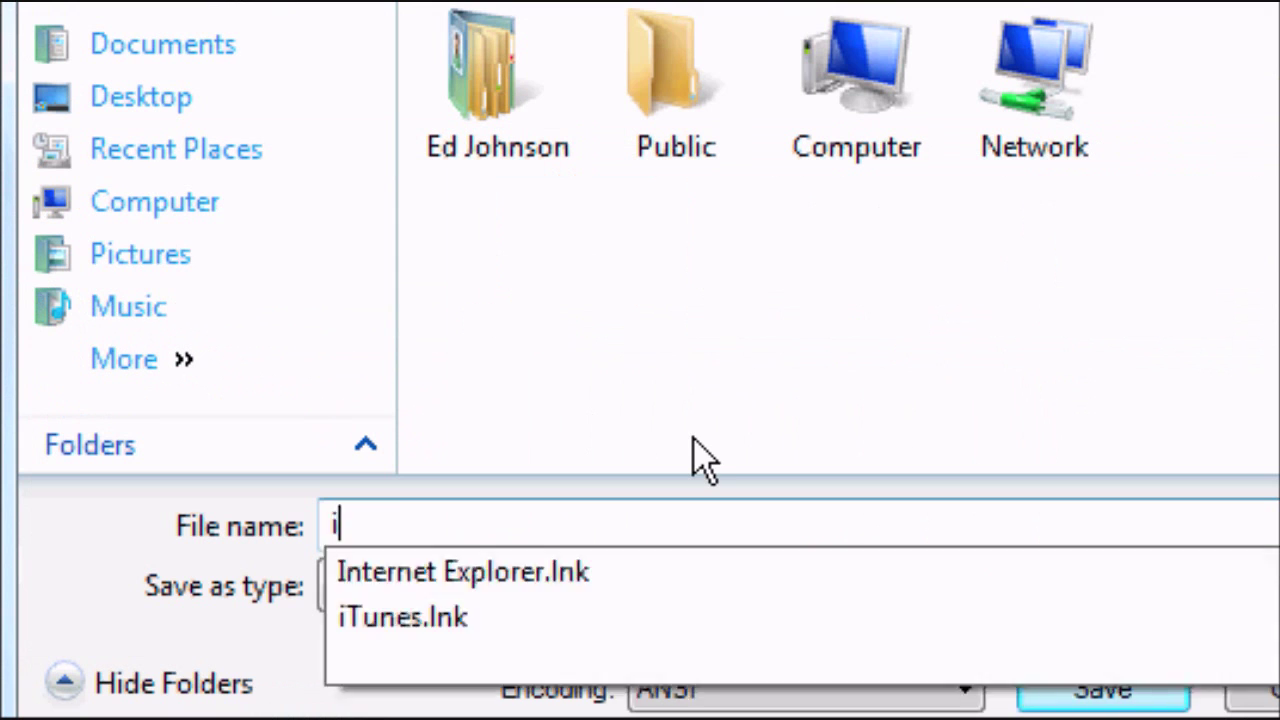
type("ndex.html")
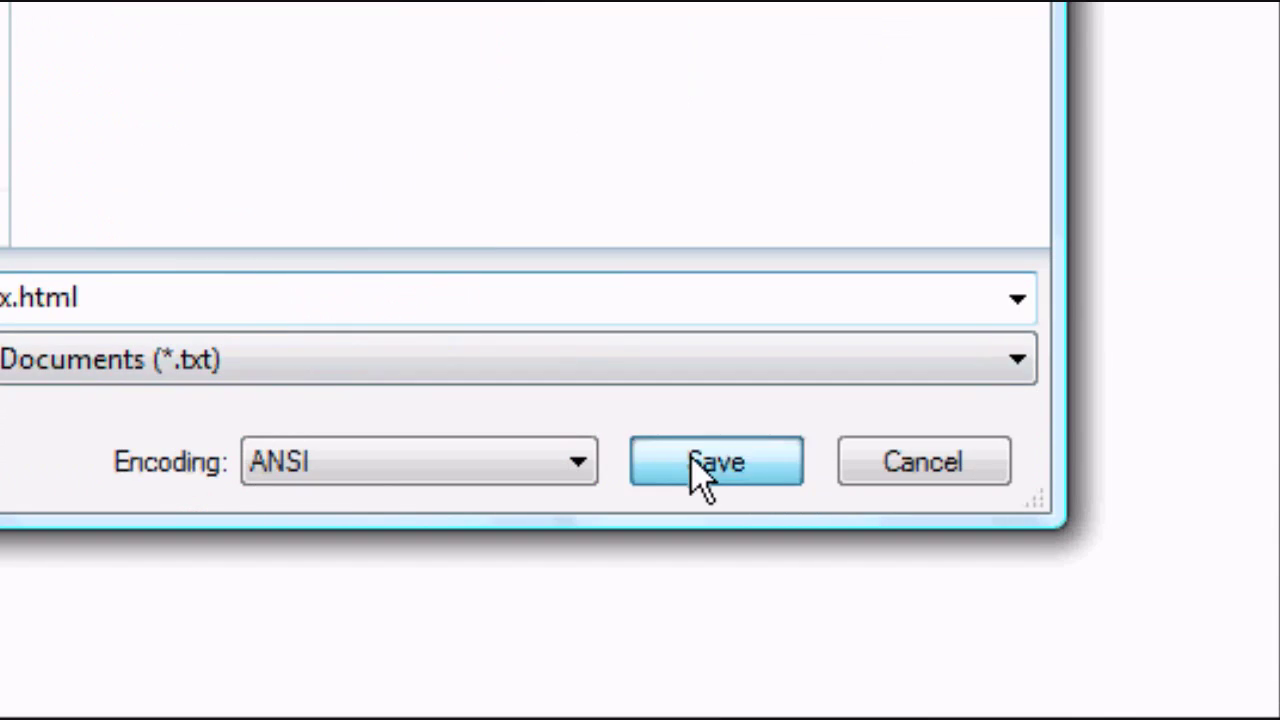
left_click(1103, 688)
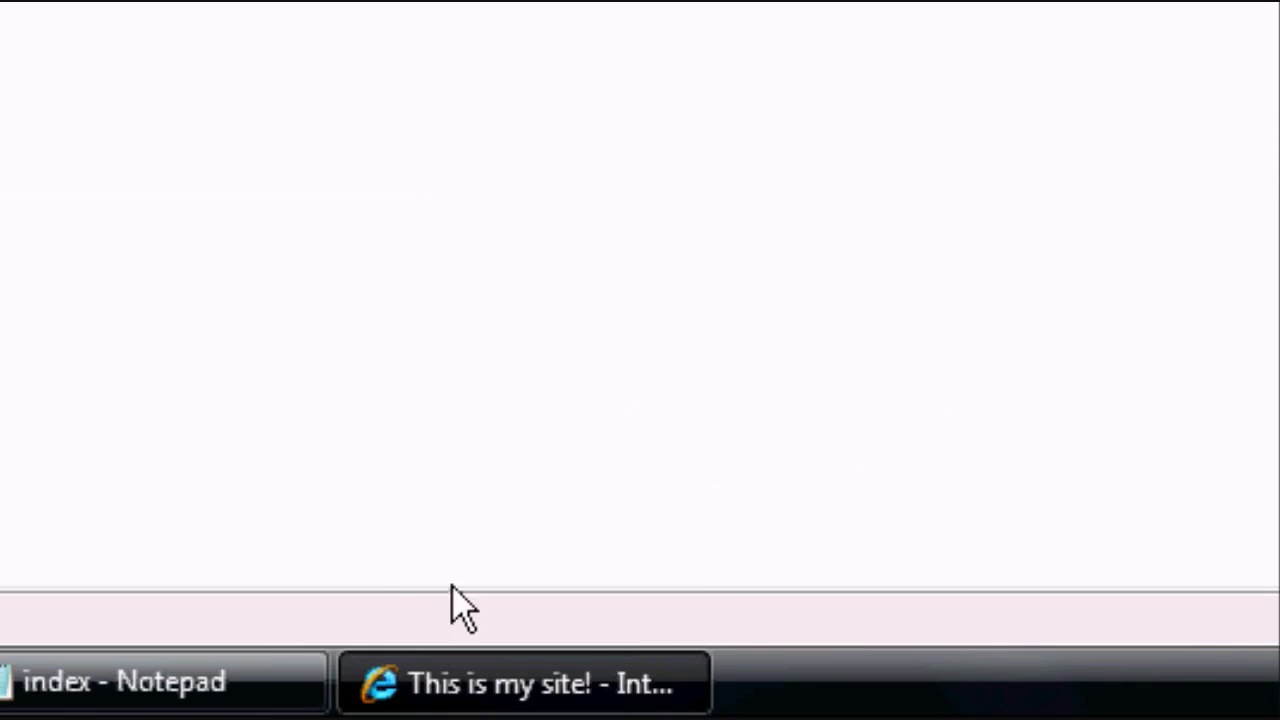
- Put <marquee> tags around 'This is my text!' in index.html and save it
left_click(125, 681)
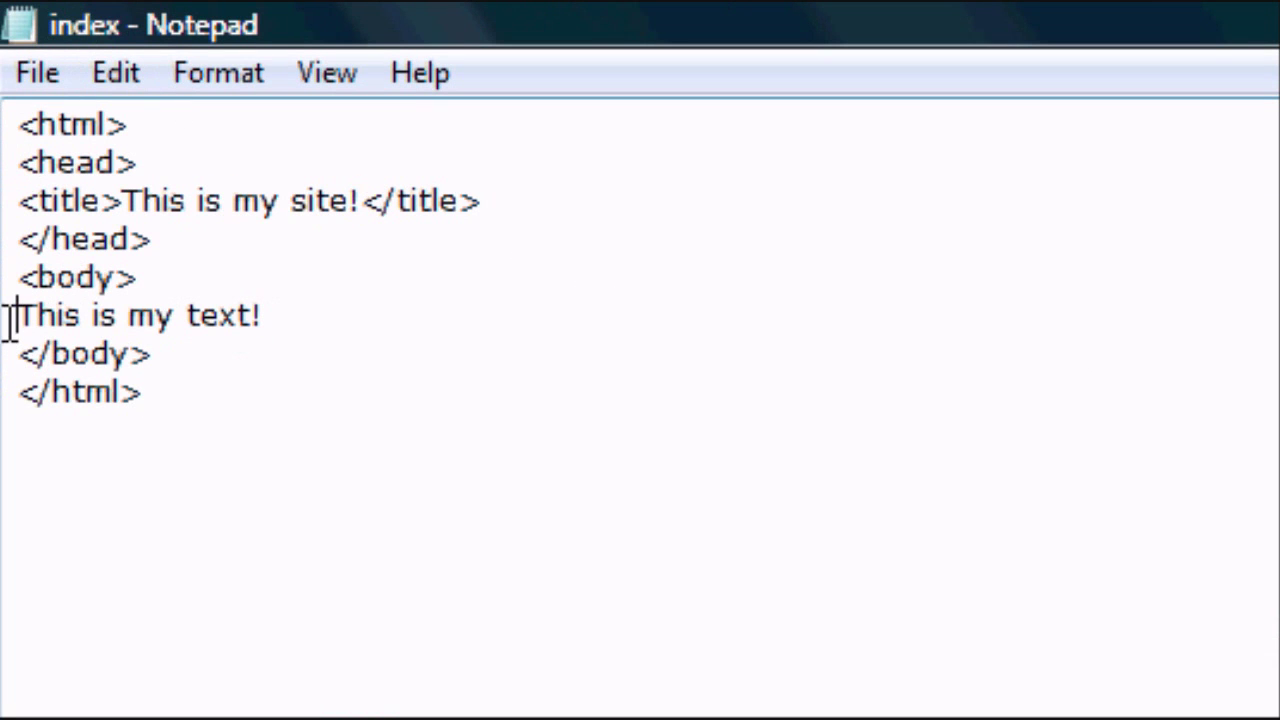
type("<m")
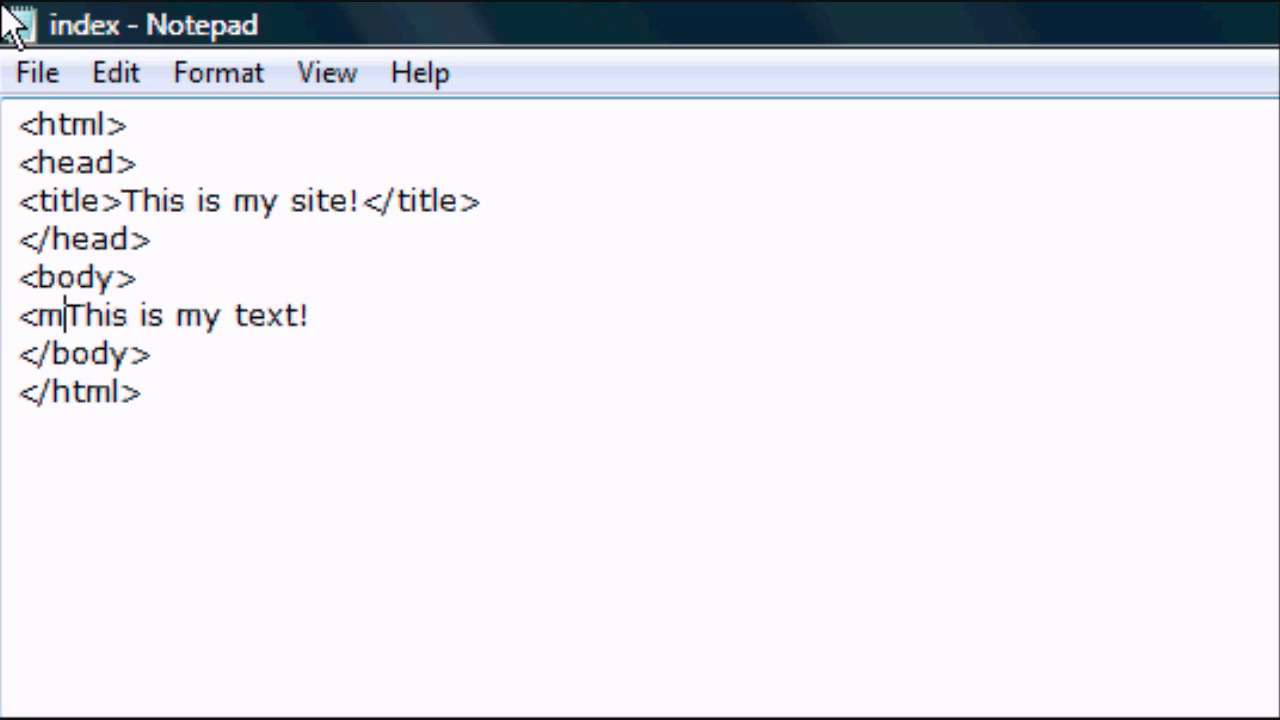
type("arquee>")
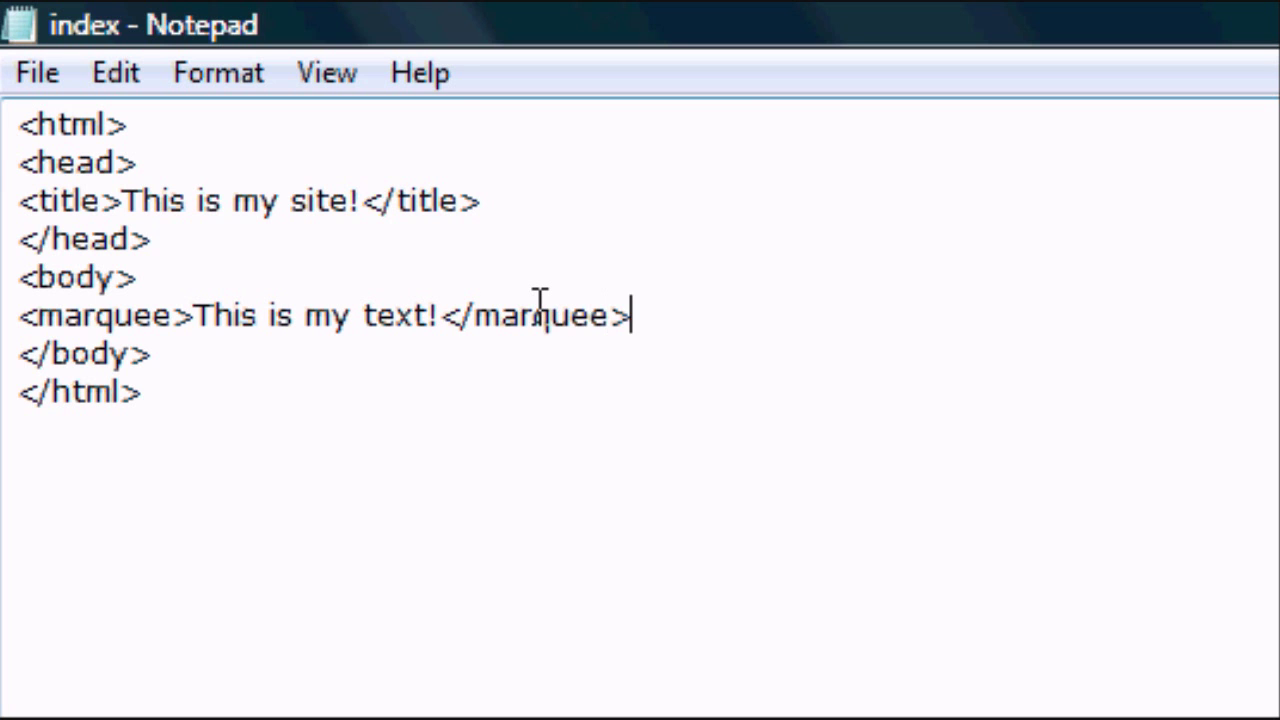
left_click(24, 78)
left_click(30, 232)
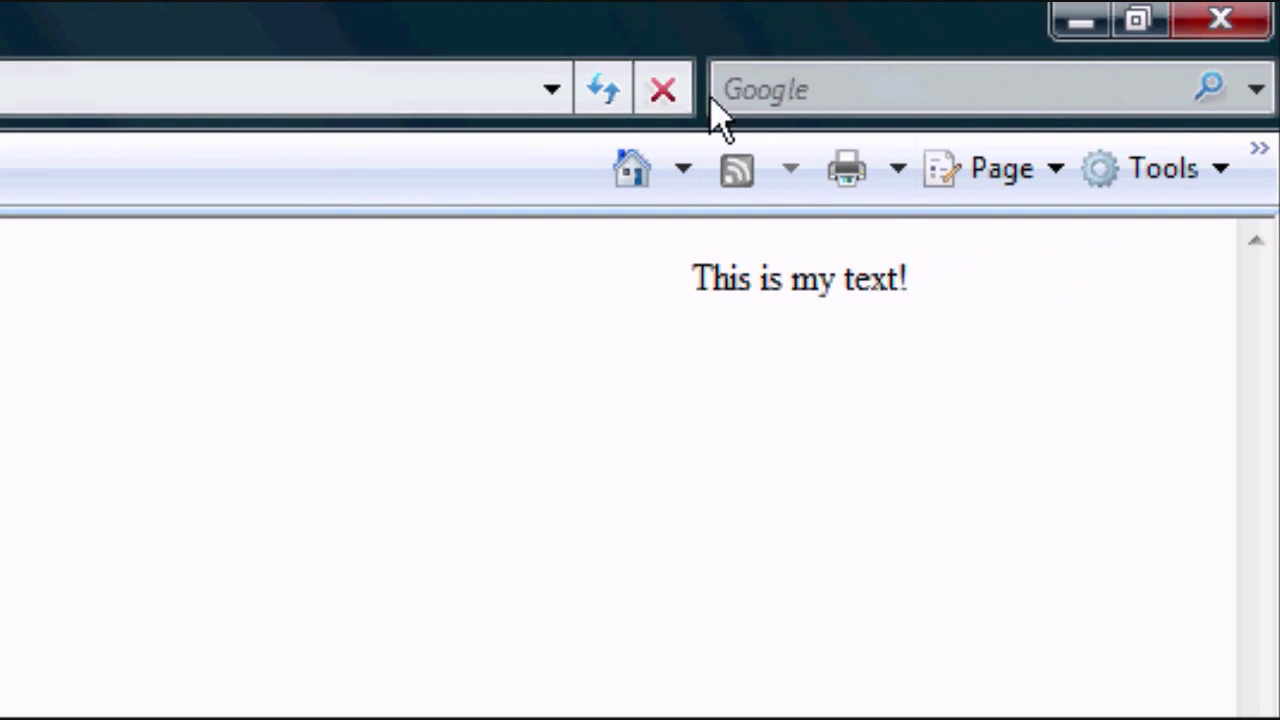
- Add width="20%" to the <marquee> tag in index.html and save
left_click(1078, 22)
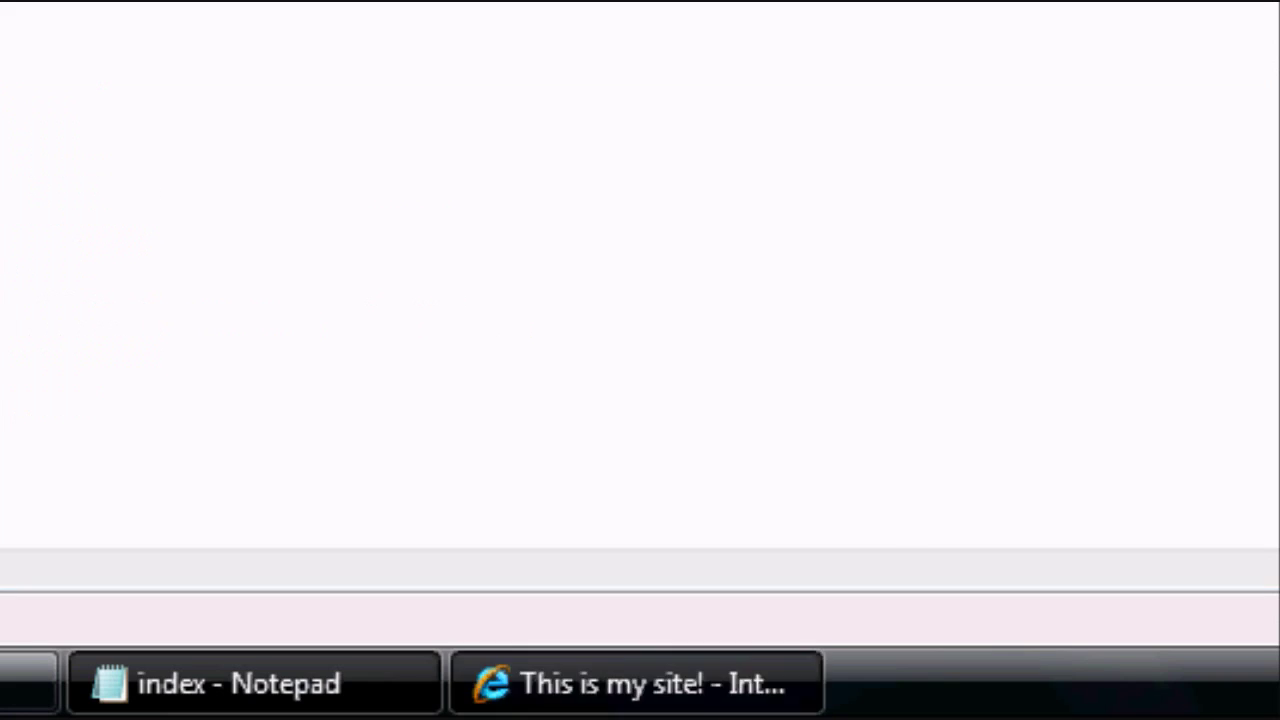
left_click(640, 686)
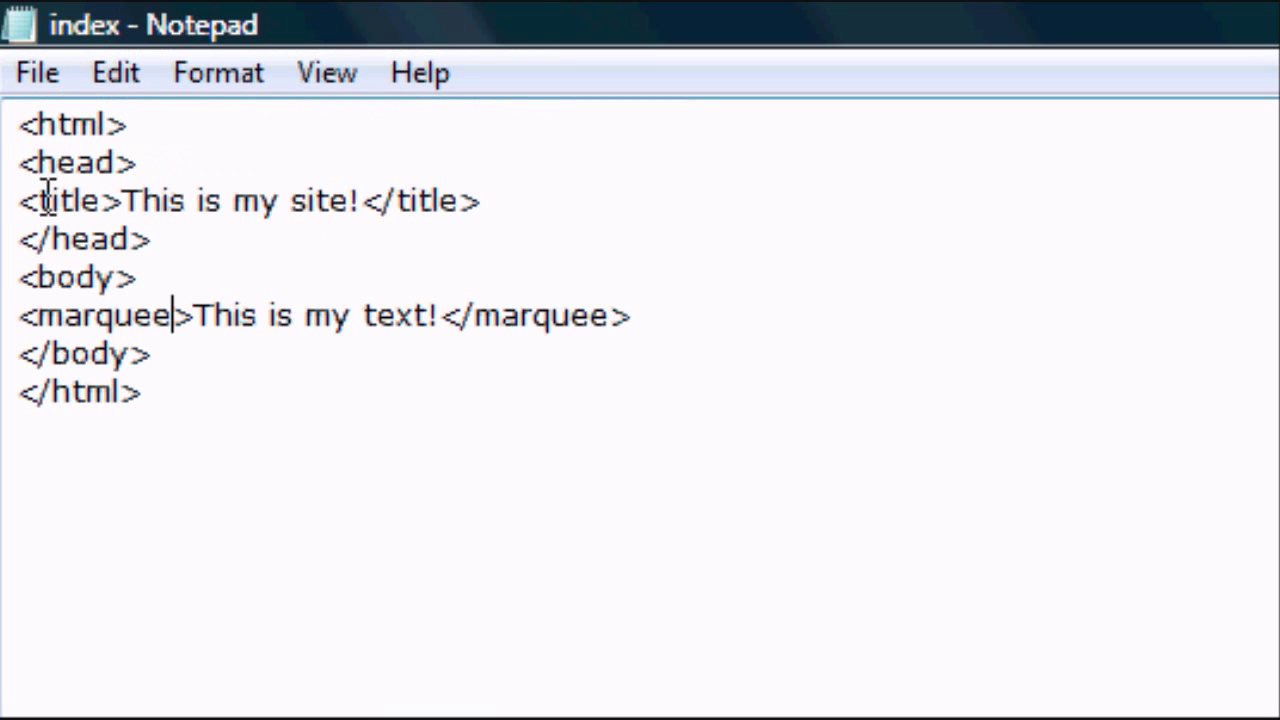
type("width")
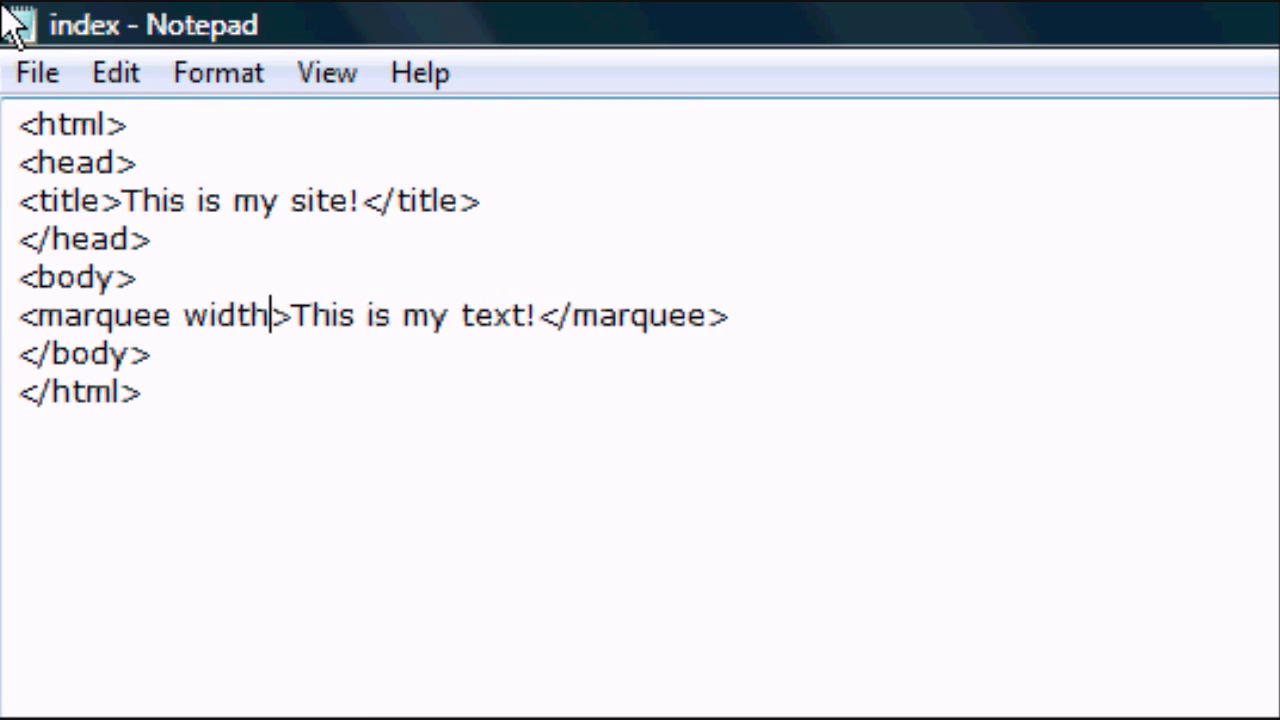
type("=\"")
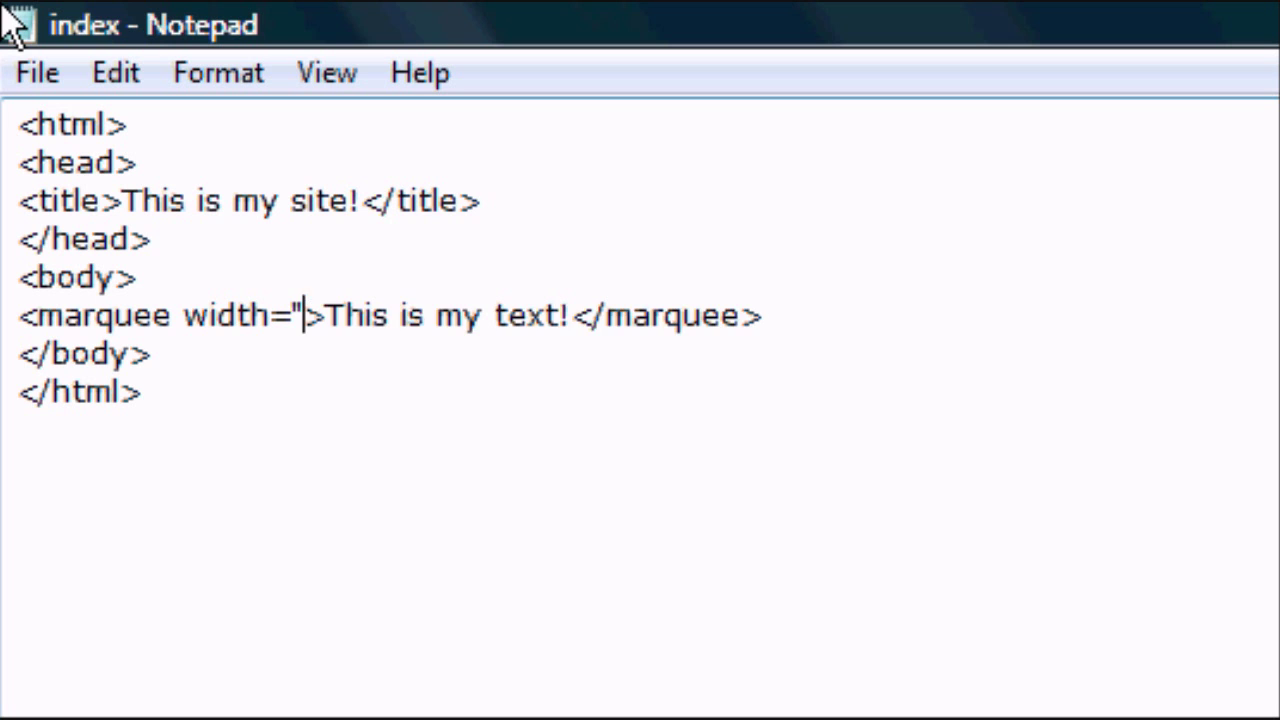
type("20%\"")
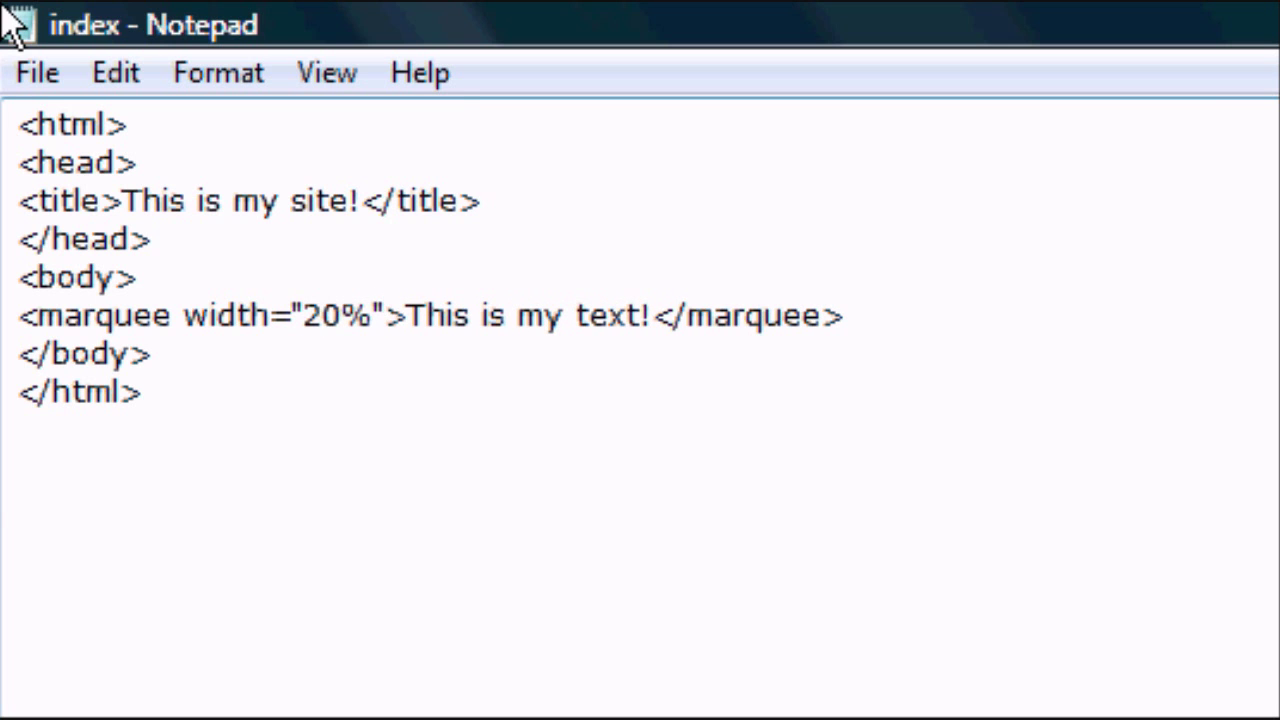
left_click(22, 80)
left_click(45, 236)
- Change the marquee width from 20% to 40% and save index.html
key("BackSpace")
type("4")
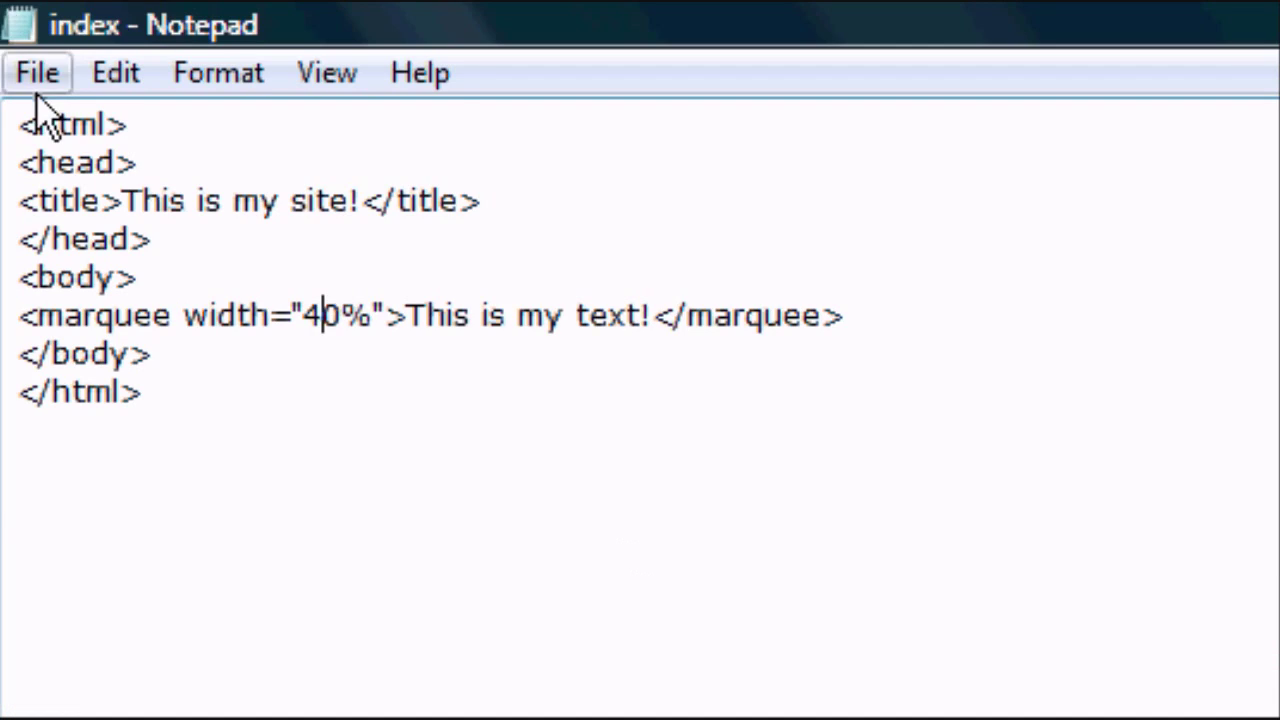
left_click(37, 73)
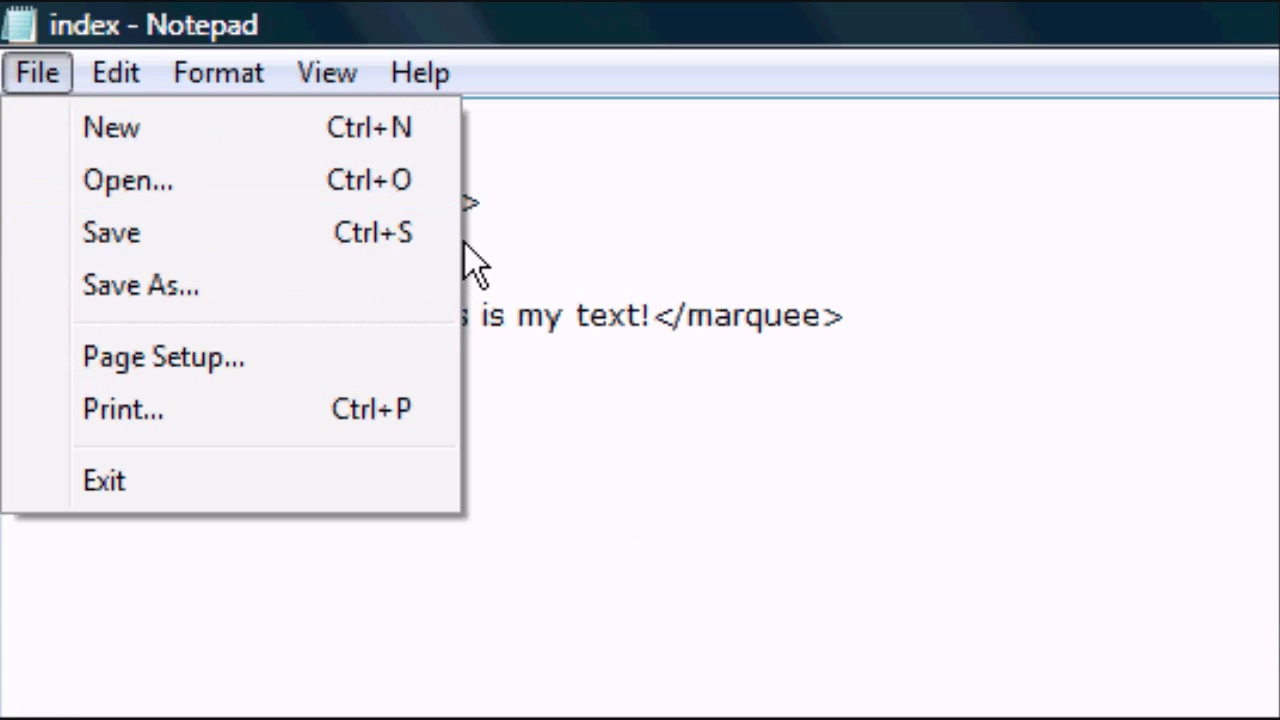
- Switch between the Internet Explorer preview and the Notepad source
left_click(600, 686)
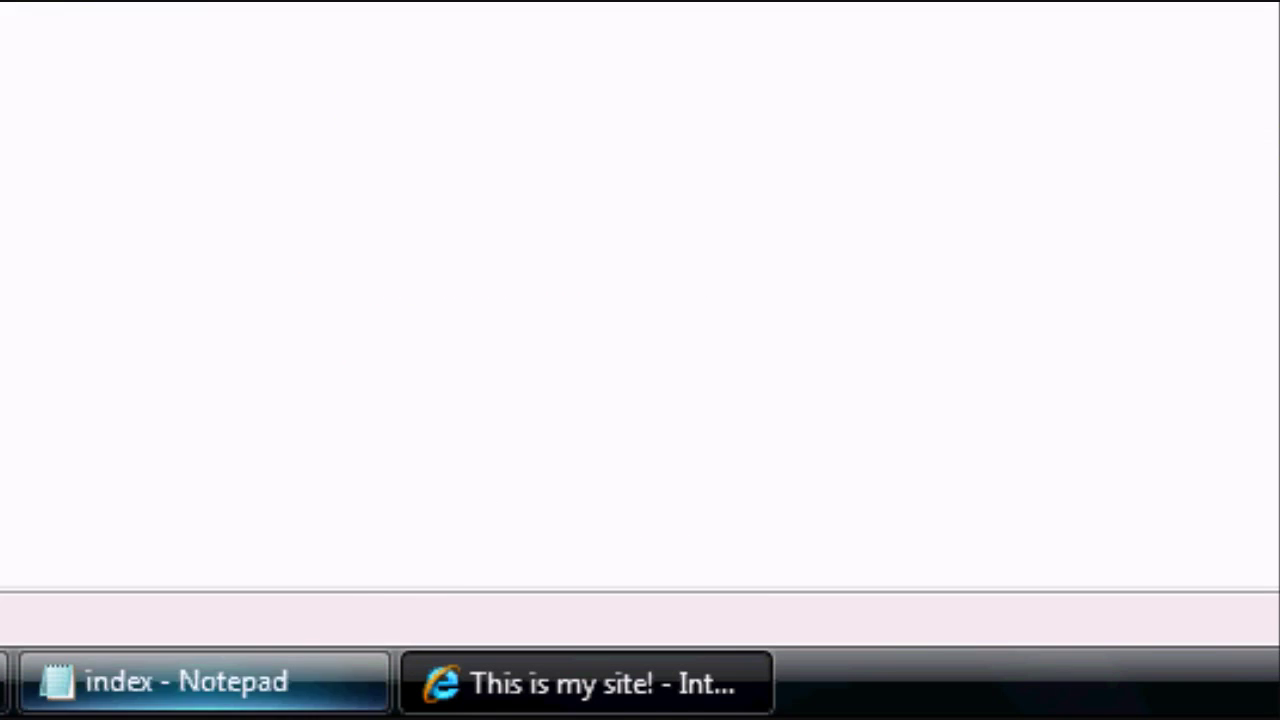
left_click(200, 683)
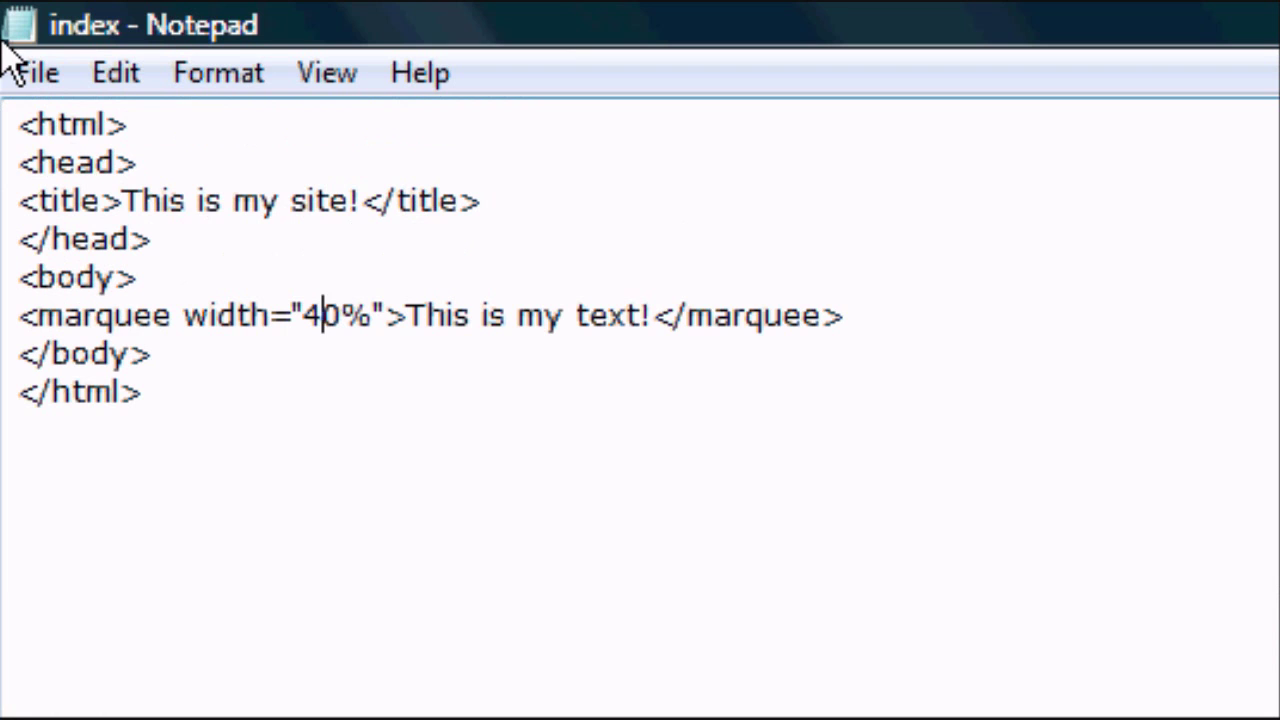
left_click(586, 680)
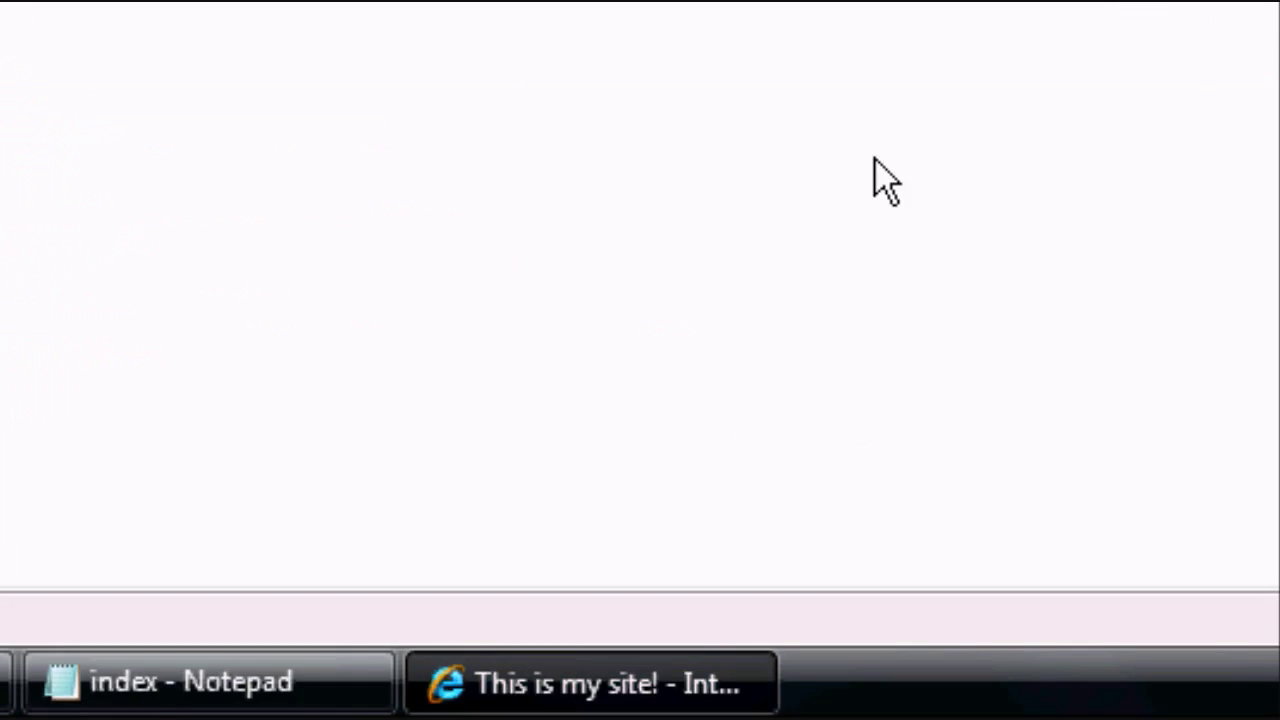
- Go to Google's home page and copy the logo image's address from its Properties
left_click(727, 175)
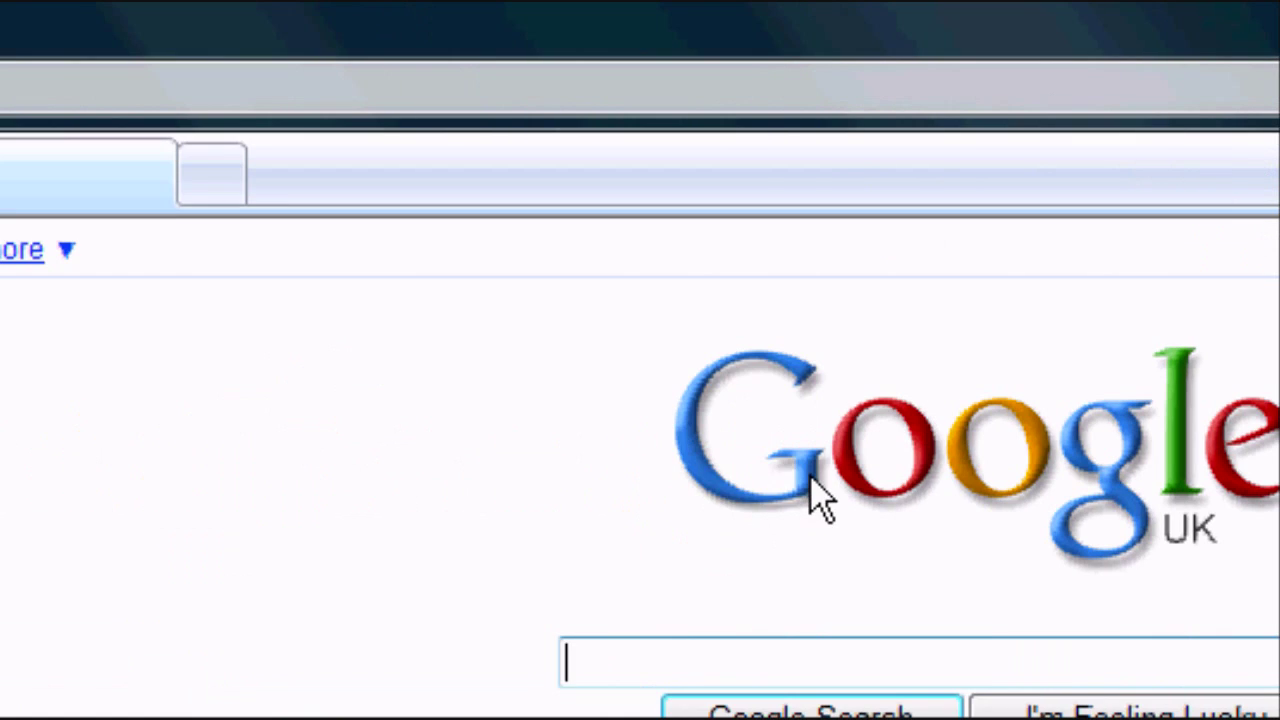
right_click(811, 478)
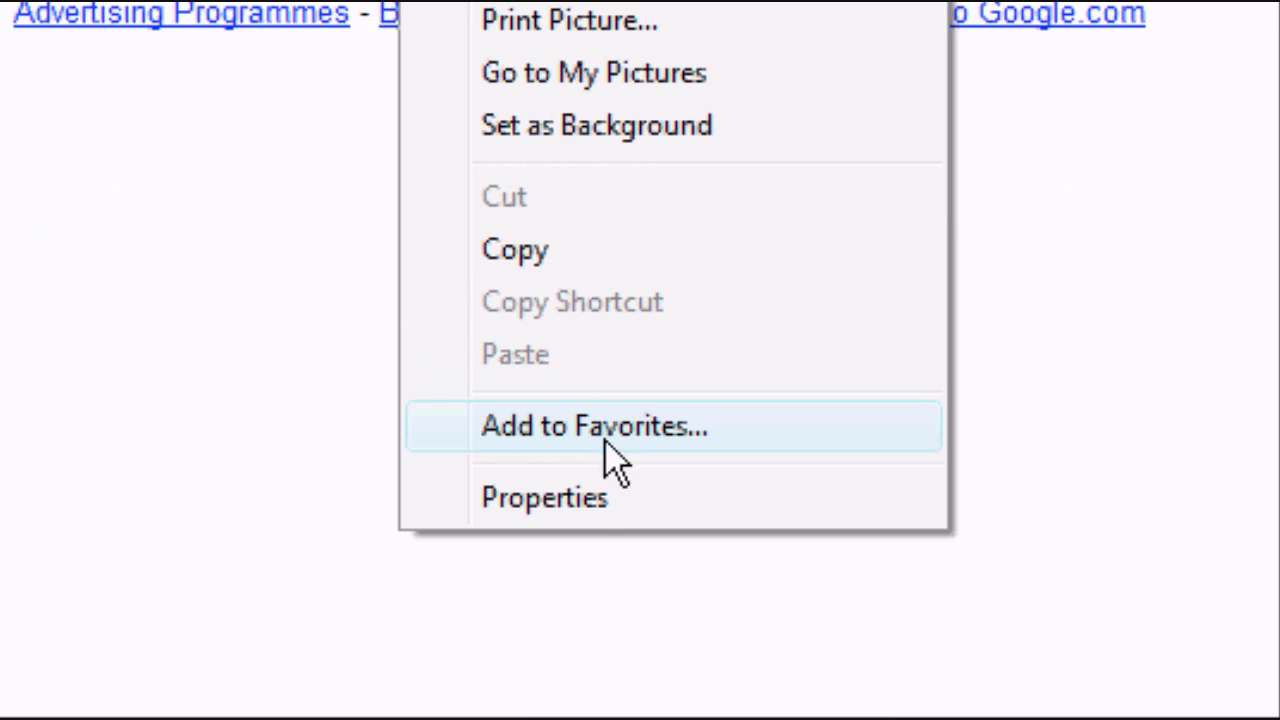
left_click(596, 500)
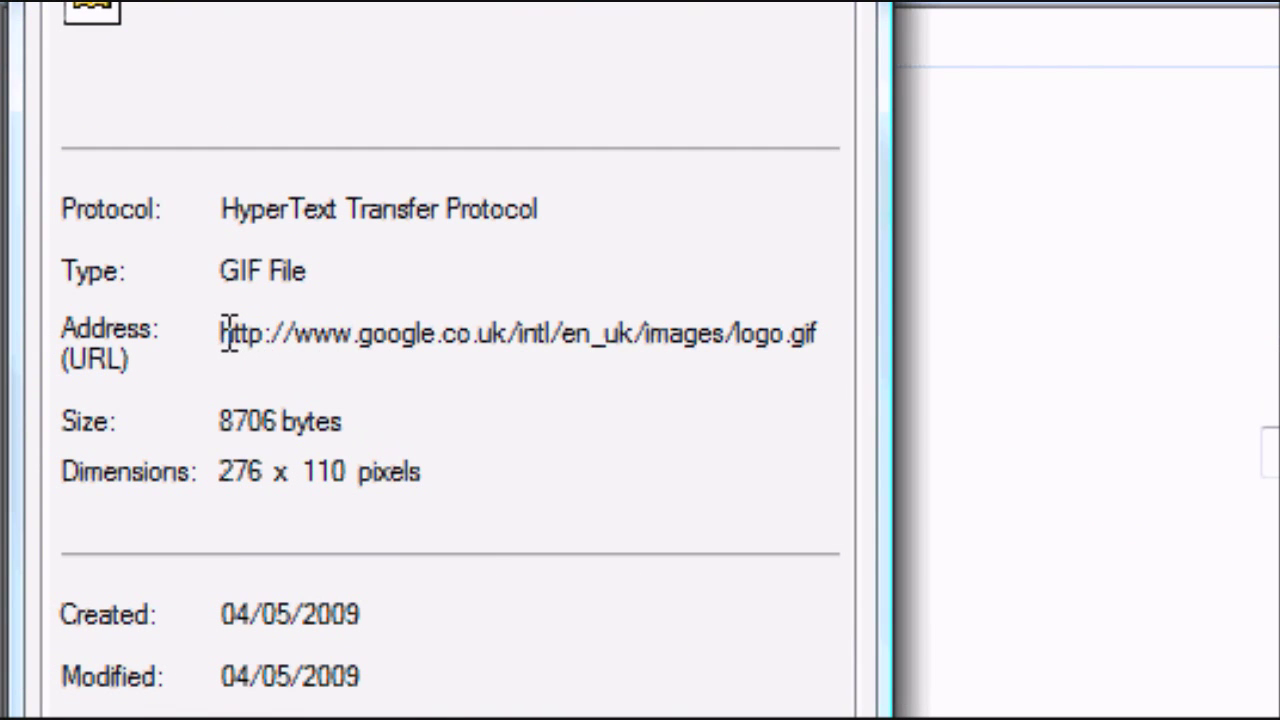
left_click_drag(226, 344, 880, 358)
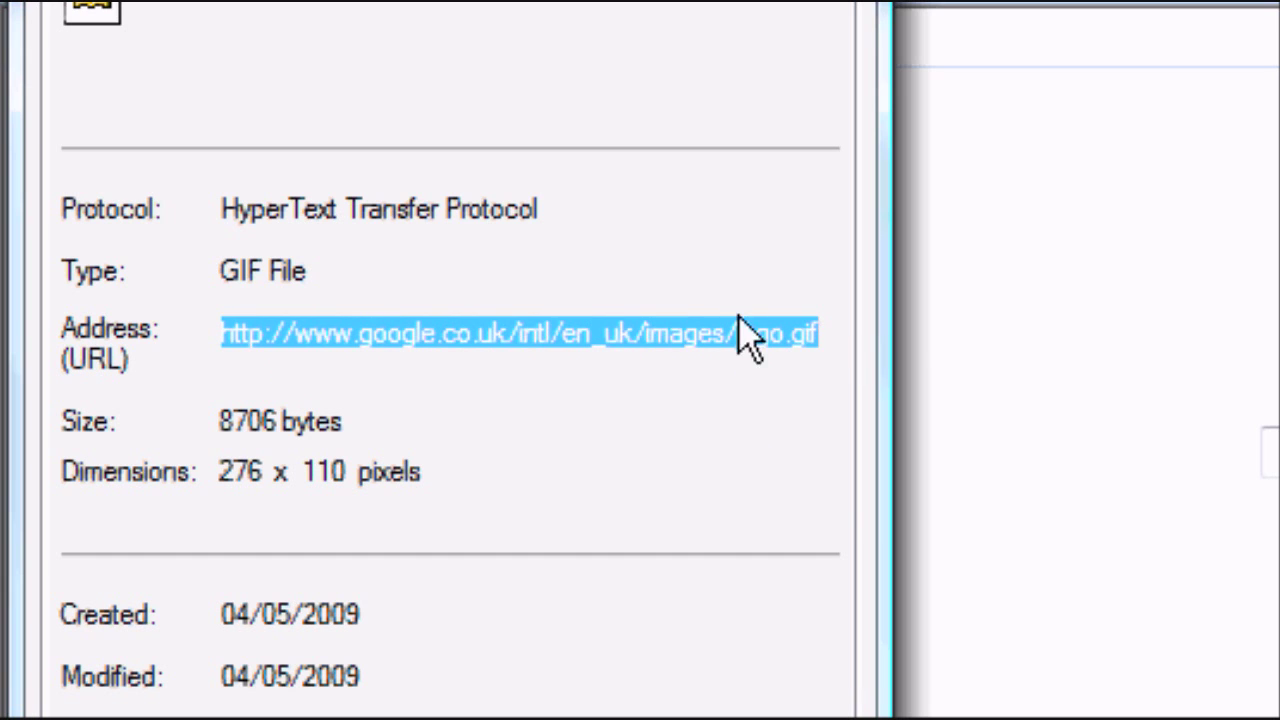
right_click(743, 349)
left_click(818, 506)
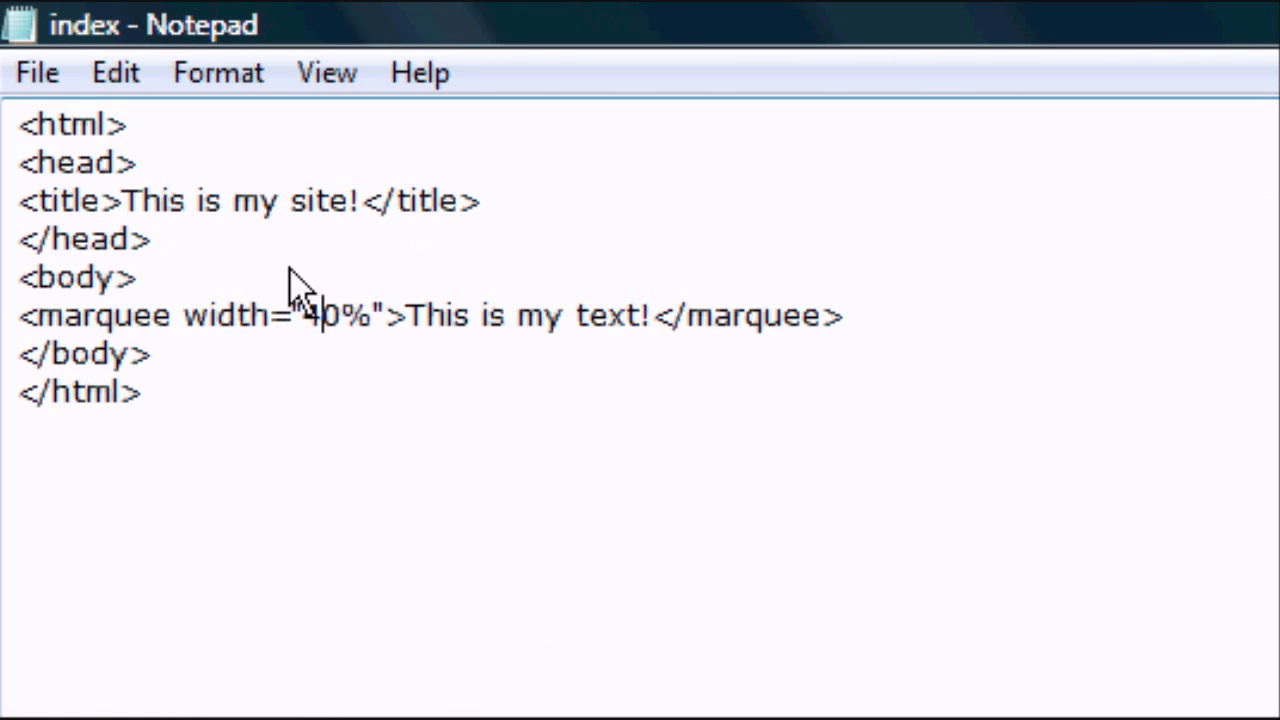
- Replace 'This is my text!' with an <img src> tag holding the pasted Google logo URL
left_click_drag(409, 316, 644, 318)
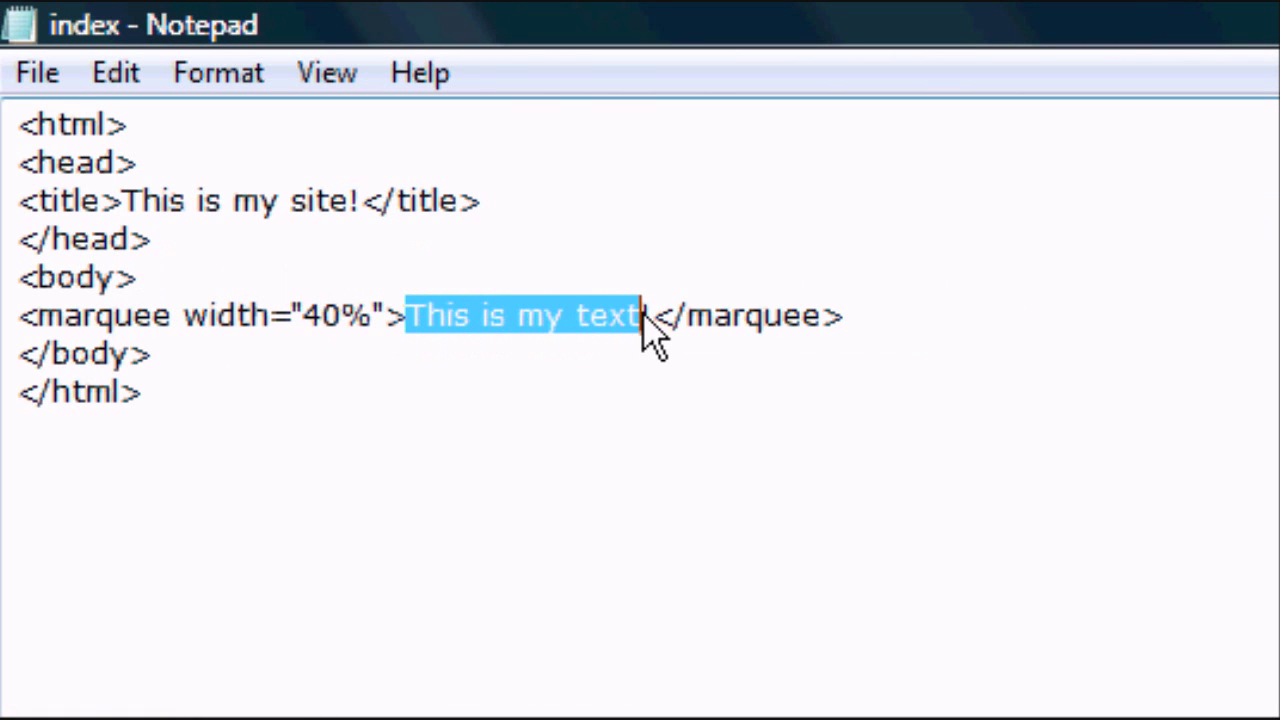
key("Delete")
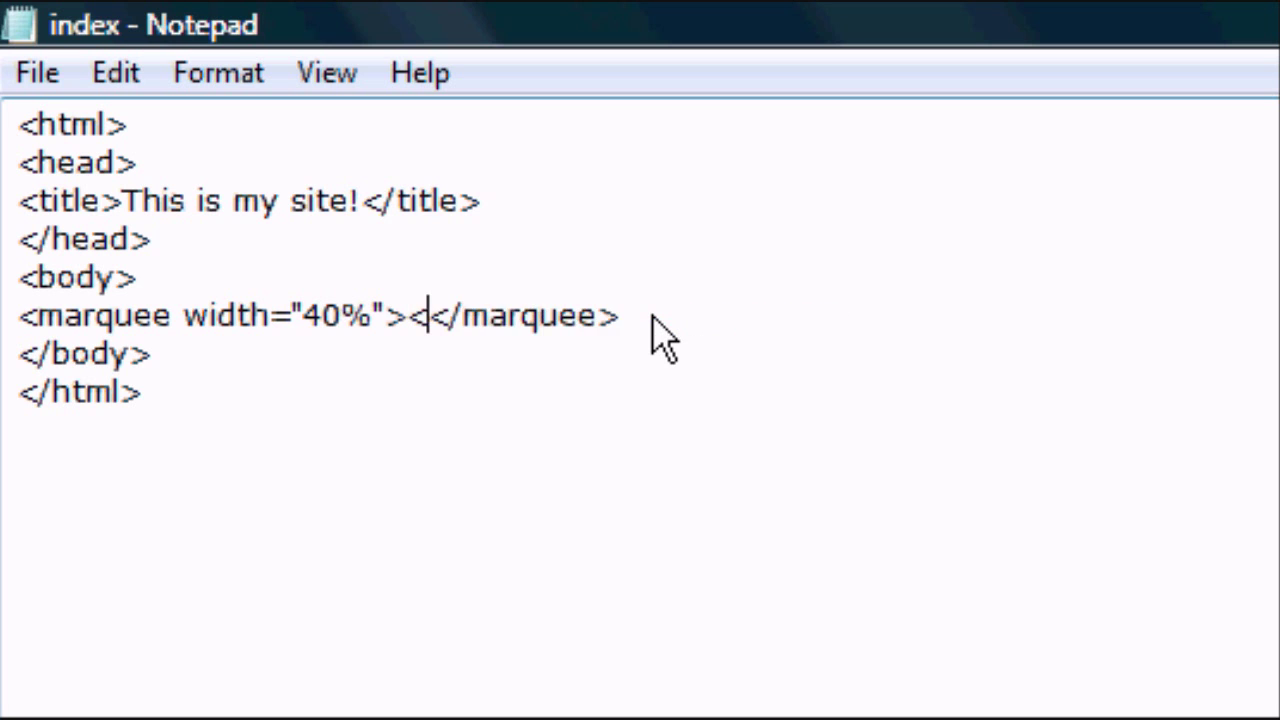
type("inm")
key("BackSpace")
key("BackSpace")
type("mg s")
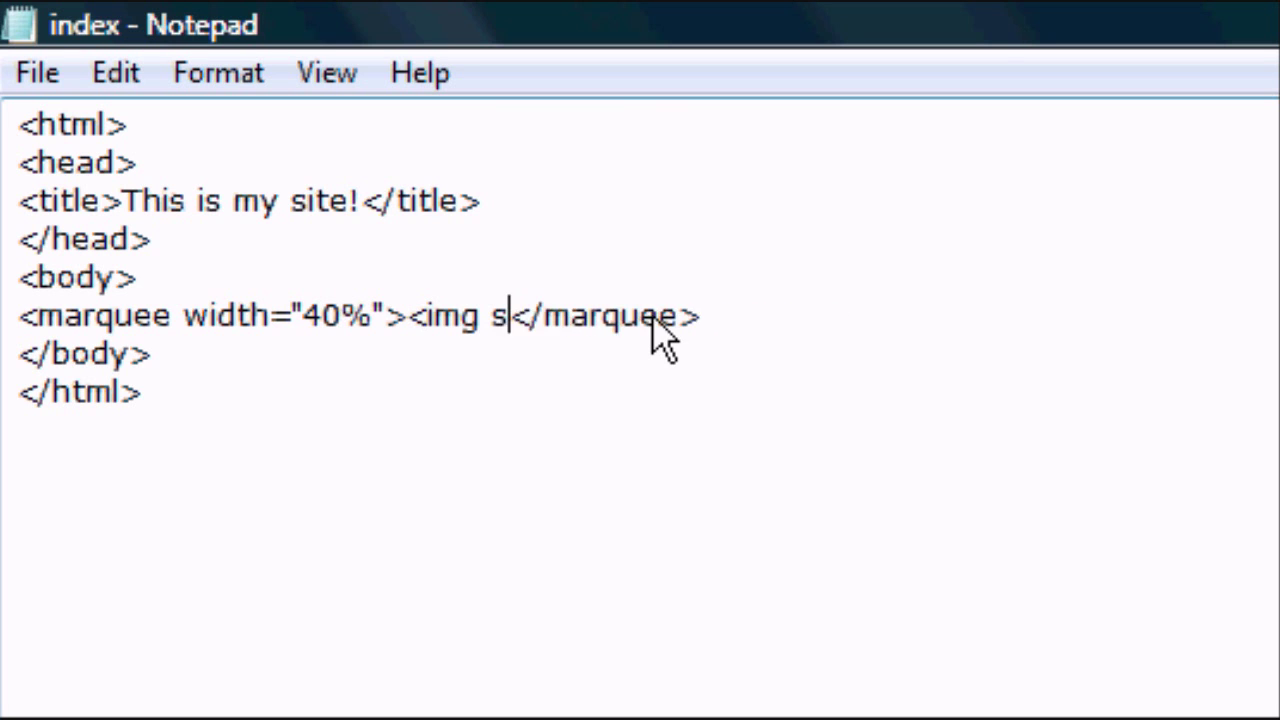
type("rc=\"")
key("ctrl+v")
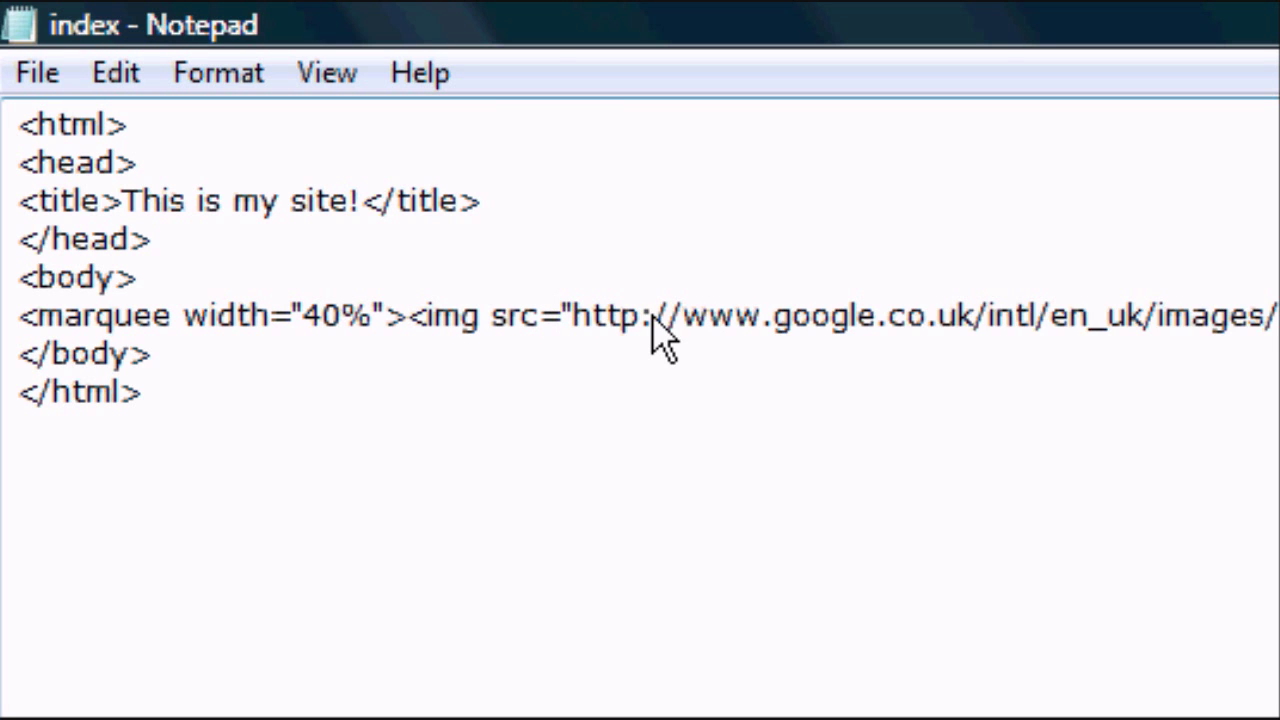
type(">")
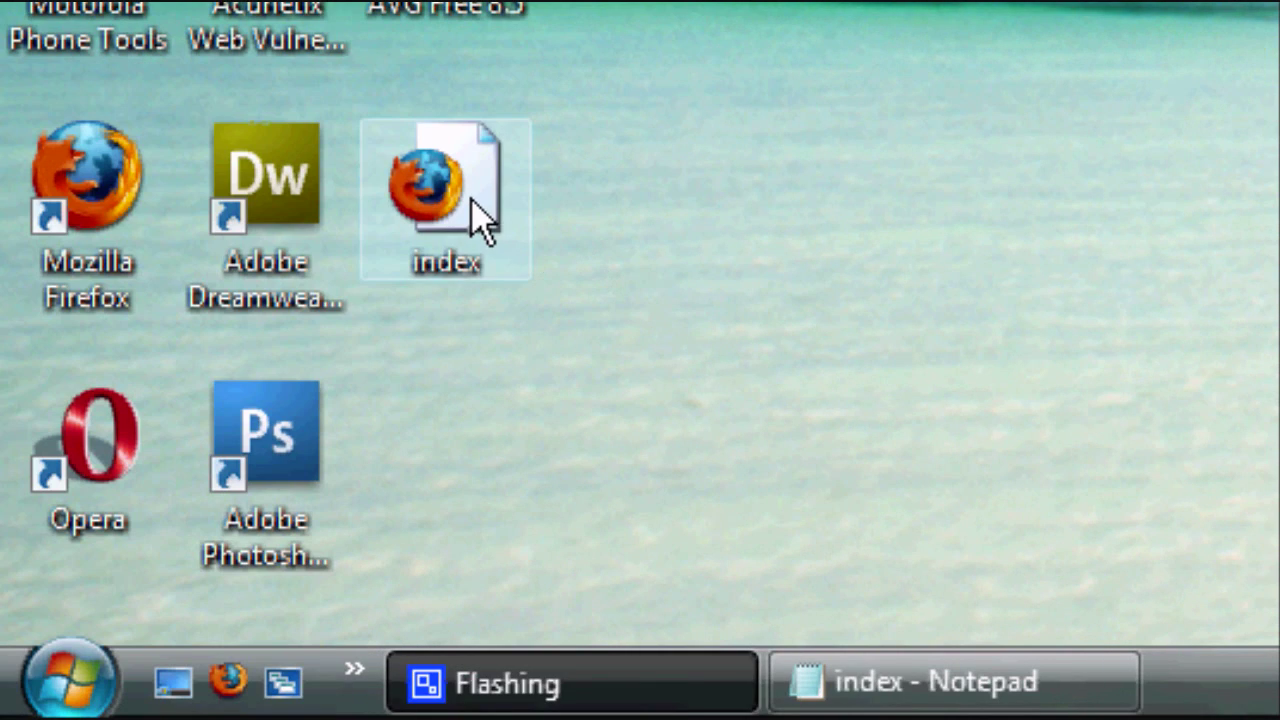
- Open index.html from the desktop in Internet Explorer to see the Google logo scroll
double_click(472, 205)
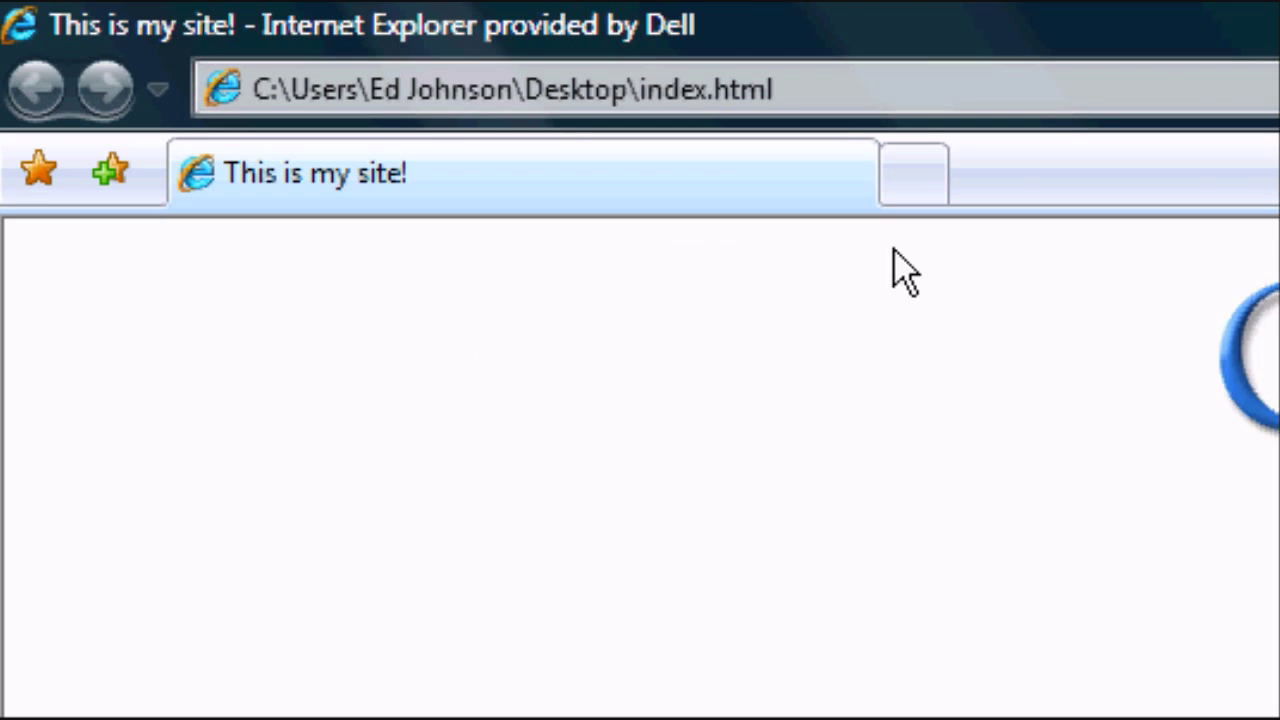